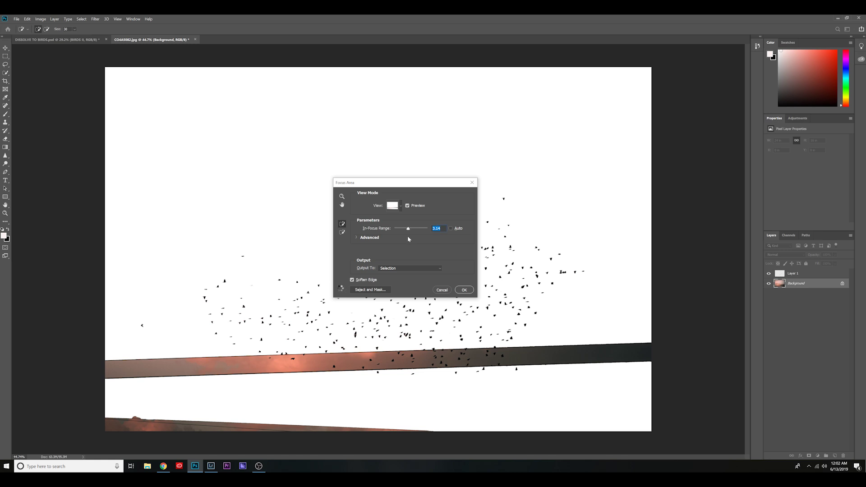
Subtract the power line bands and the bottom edge strip from the Focus Area, then output the remaining birds as a selection
left_click(342, 232)
key("bracketright")
key("bracketright")
key("bracketright")
left_click_drag(111, 369, 351, 366)
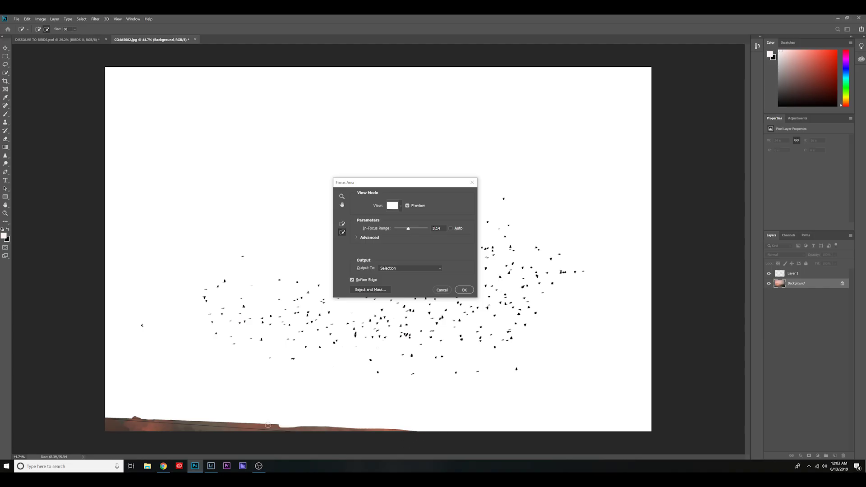
scroll(281, 280, "up", 2)
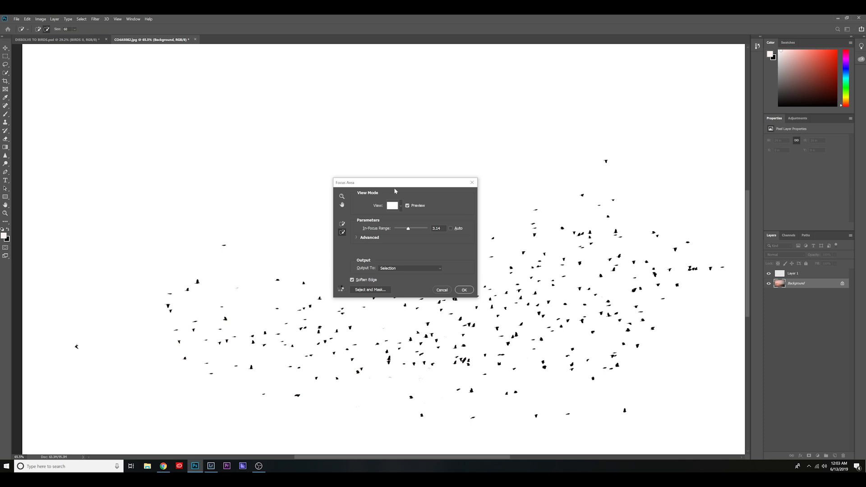
left_click_drag(400, 185, 178, 97)
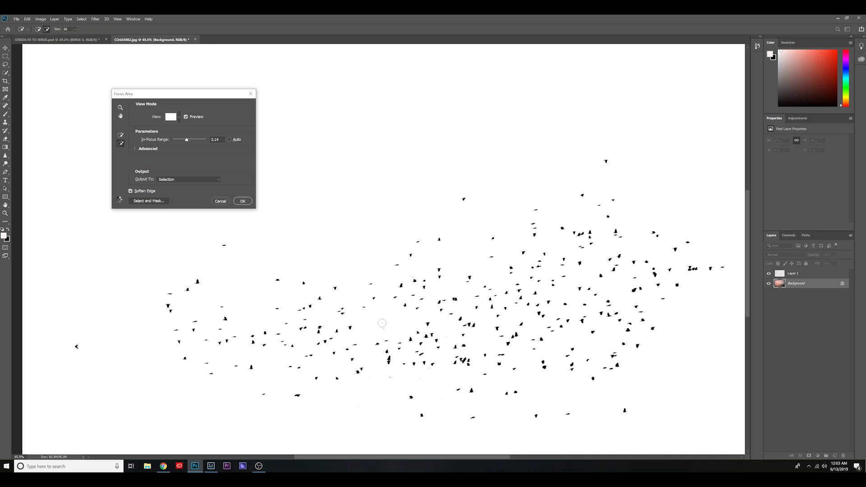
scroll(539, 332, "down", 2)
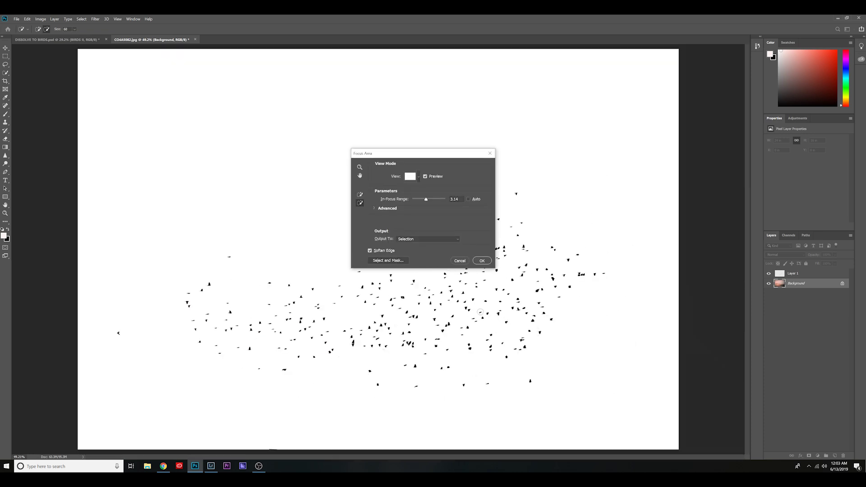
left_click(482, 262)
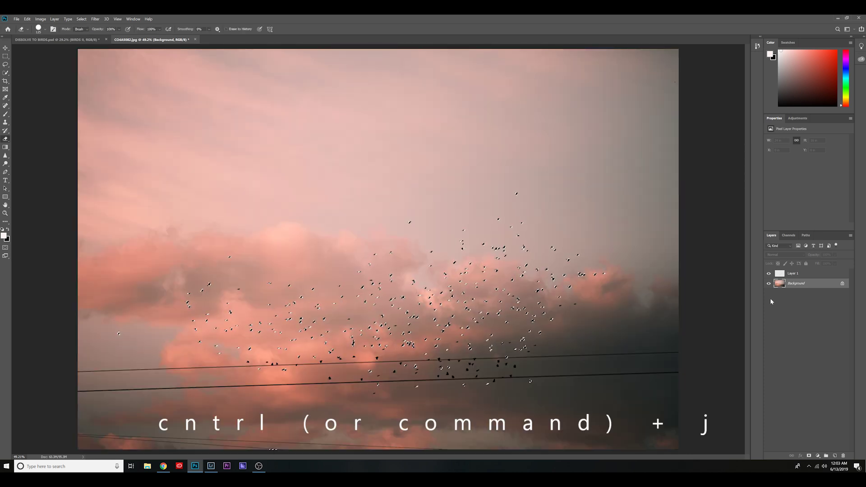
Copy the selected birds to a new layer and hide the background so that only Layer 1 shows
key("ctrl+j")
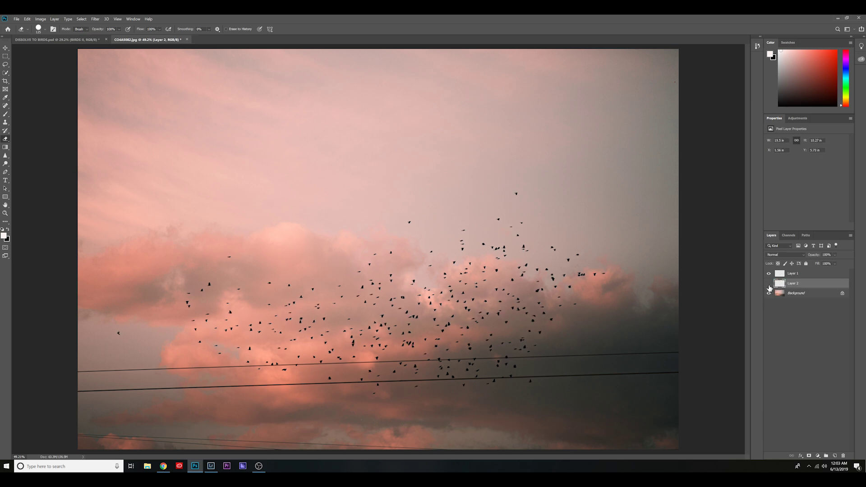
left_click(769, 293)
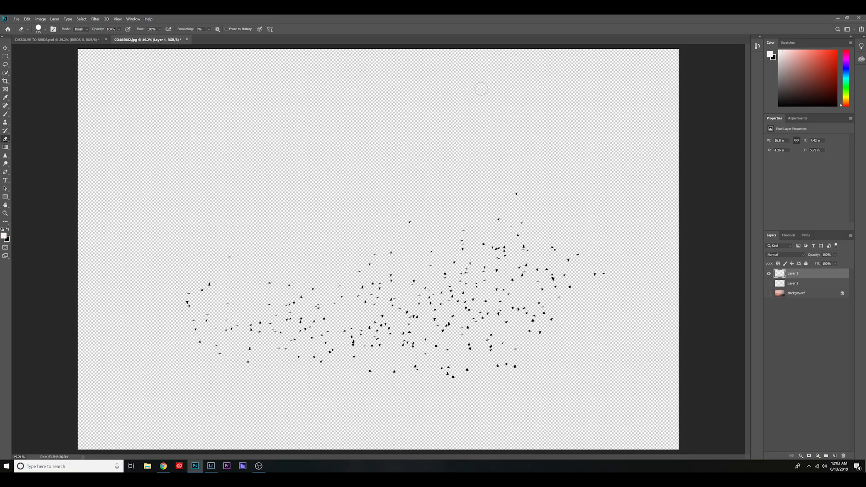
Duplicate Layer 1 into the document DISSOLVE TO BIRDS.psd, keeping its name
right_click(802, 275)
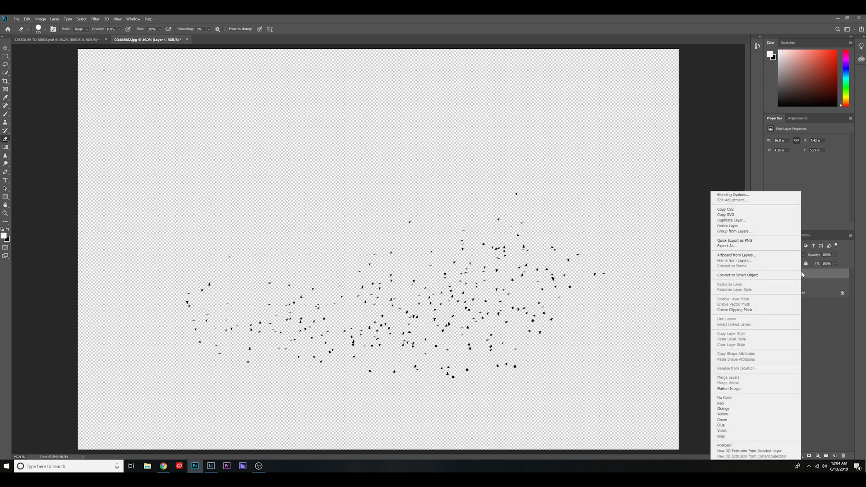
left_click(770, 220)
left_click(454, 170)
left_click(455, 174)
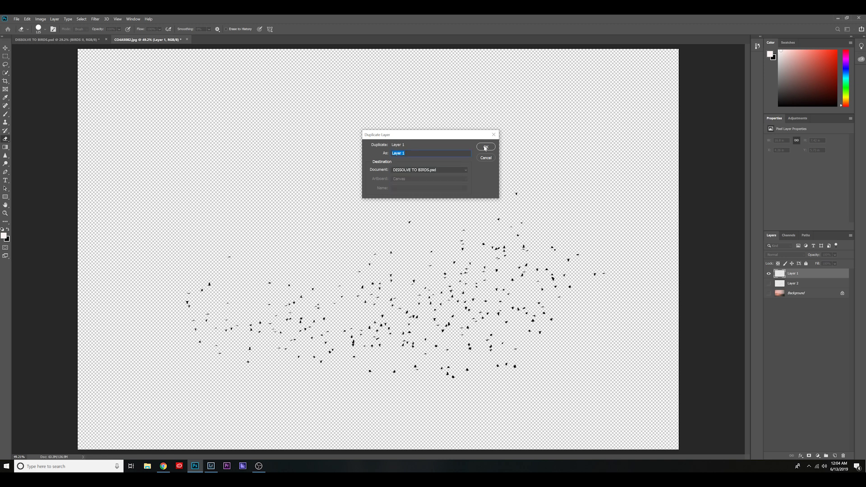
left_click(485, 147)
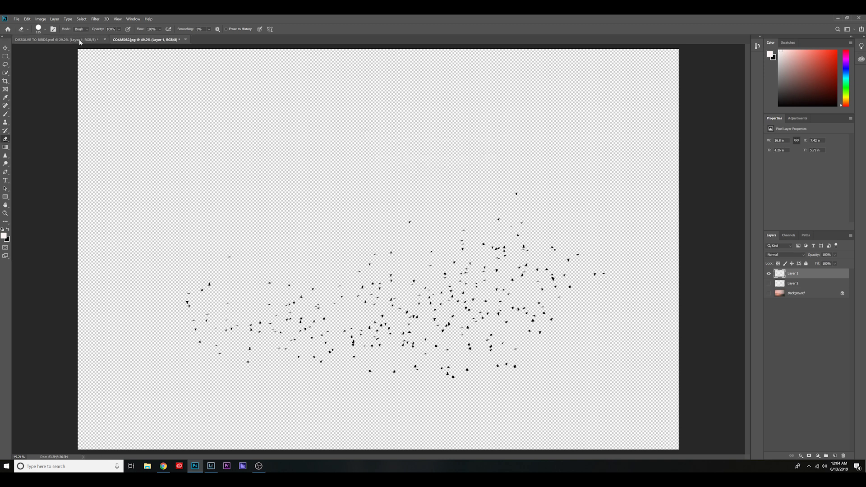
Switch to DISSOLVE TO BIRDS.psd and move the copied flock so it sits in the sky above the figure
left_click(80, 42)
key("v")
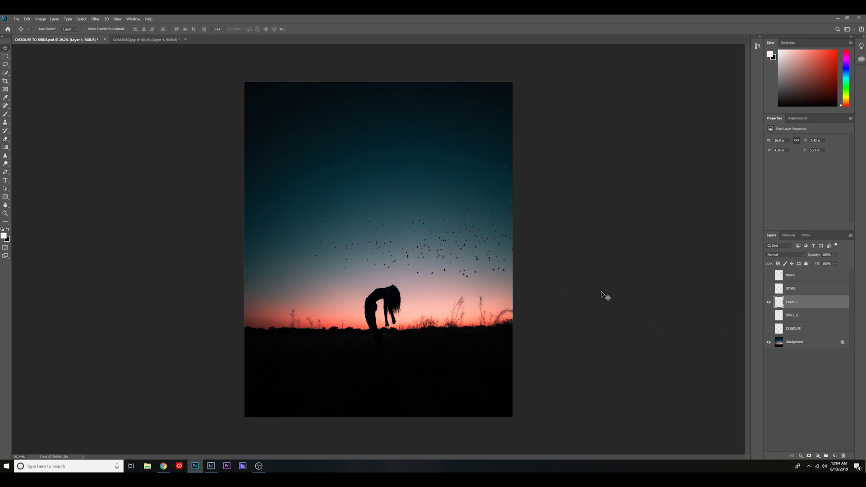
mouse_move(474, 241)
left_mouse_down()
mouse_move(394, 223)
mouse_move(408, 242)
left_mouse_up()
key("ctrl+1")
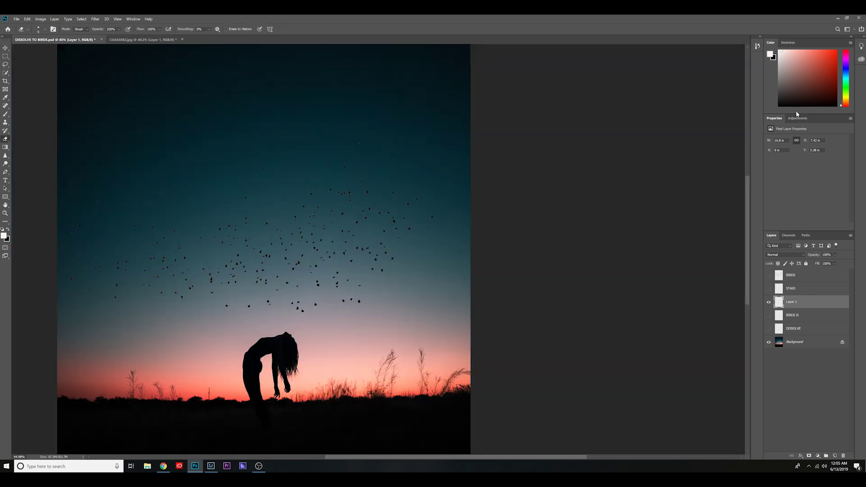
Add a Curves adjustment clipped to Layer 1 and lower its white point all the way down to turn the birds black
left_click(797, 118)
left_click(796, 135)
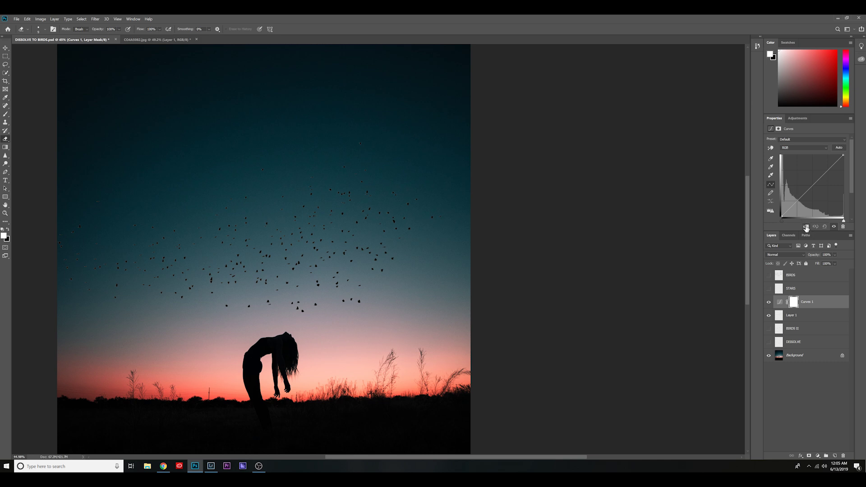
left_click(806, 227)
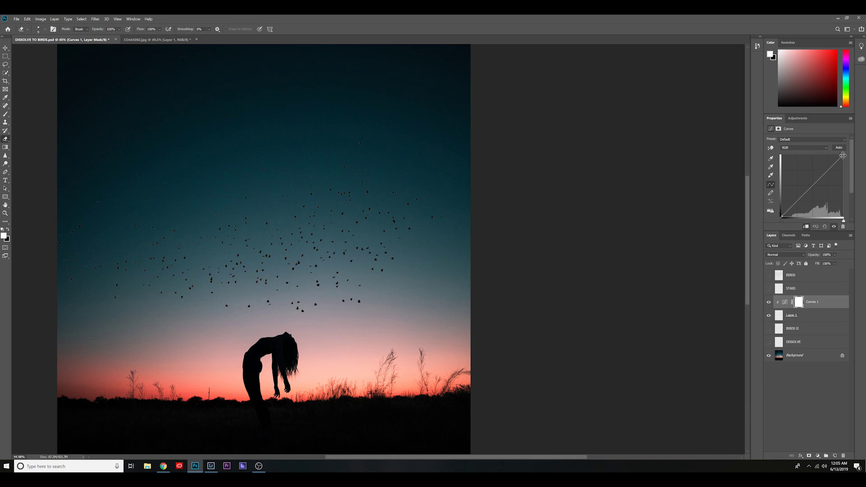
left_click_drag(843, 155, 848, 242)
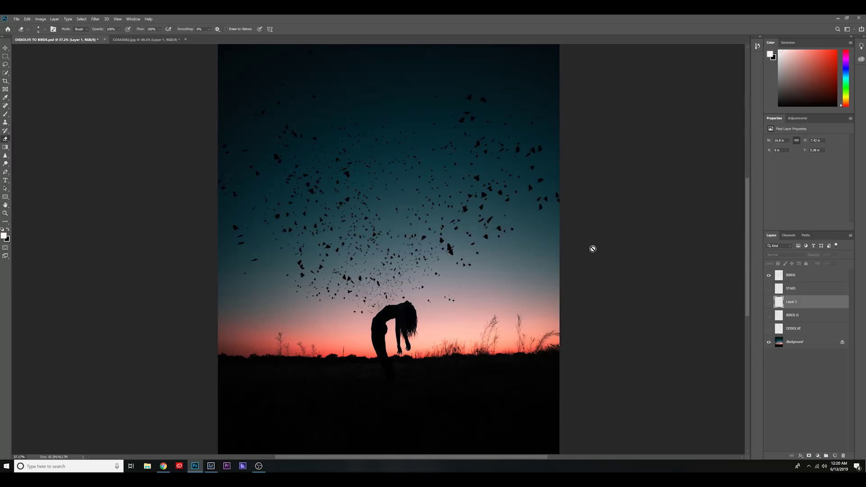
Hide the BIRDS layer and show the BIRDS II layer instead
scroll(466, 236, "down", 2)
scroll(461, 232, "up", 1)
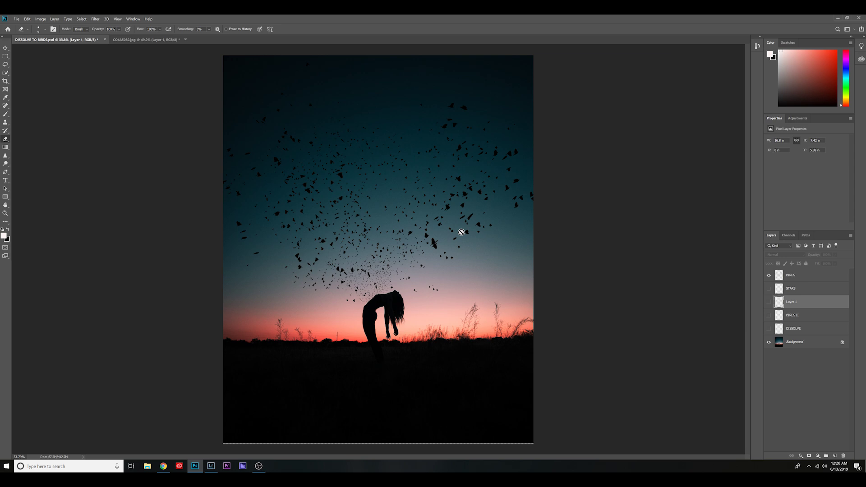
scroll(461, 232, "down", 2)
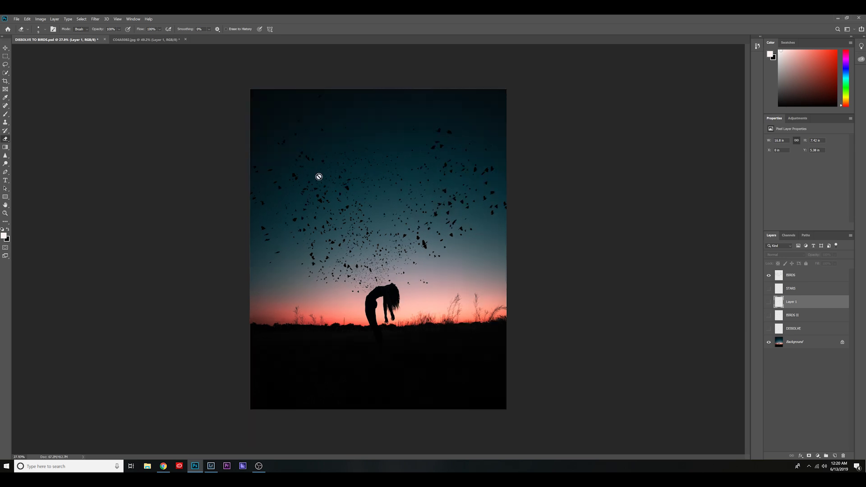
left_click(769, 275)
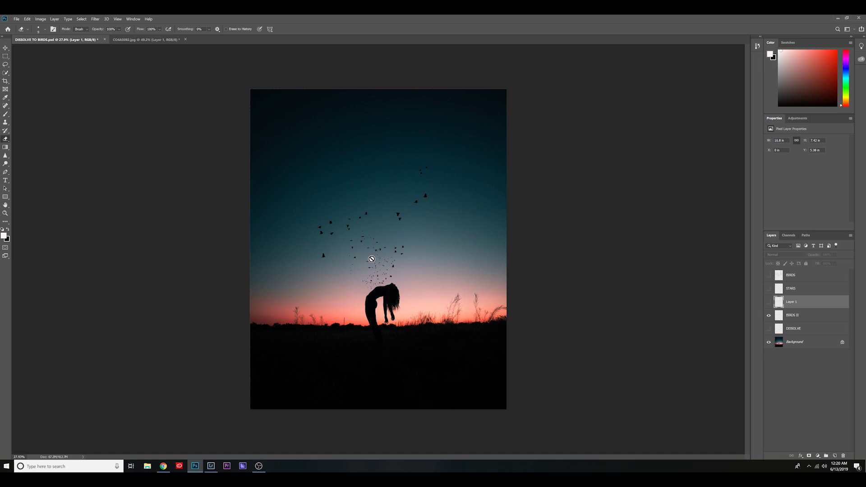
Show Layer 1, erase its outlying birds and place the remaining small cluster just above the figure's back
left_click(768, 302)
key("v")
key("bracketright")
key("bracketright")
mouse_move(299, 280)
left_mouse_down()
mouse_move(310, 280)
mouse_move(299, 266)
mouse_move(271, 278)
mouse_move(278, 294)
mouse_move(308, 293)
left_mouse_up()
left_click_drag(368, 250, 365, 248)
Duplicate Layer 1, then scale the copy to about 215%, rotate it about 38 degrees and place it in the sky above the figure
key("ctrl+j")
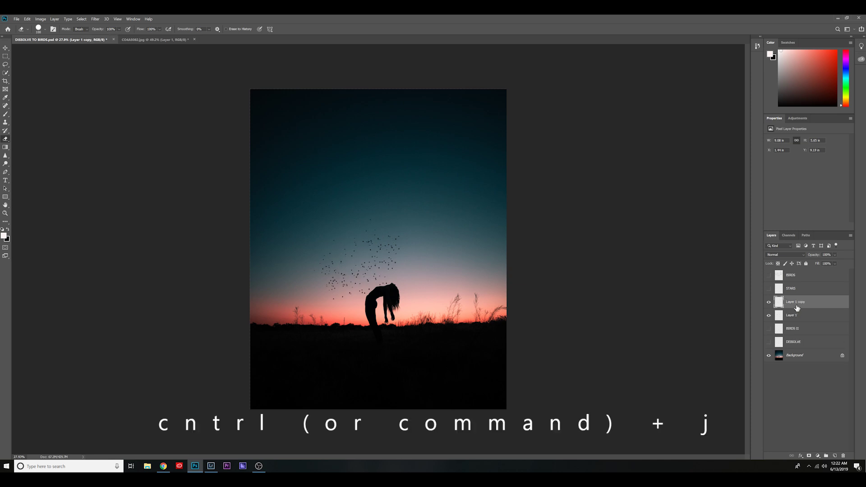
key("ctrl+t")
left_click_drag(418, 170, 375, 135)
left_click_drag(370, 244, 327, 213)
left_click_drag(378, 196, 551, 236)
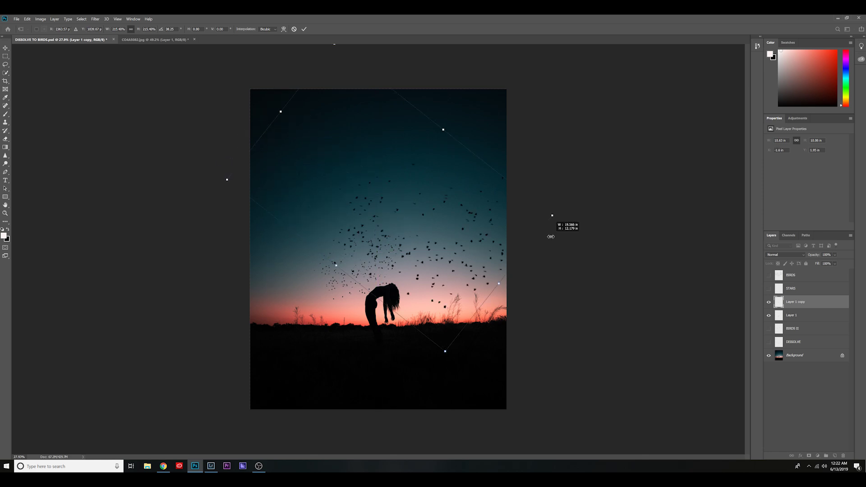
left_click_drag(480, 234, 364, 198)
left_click(304, 29)
key("e")
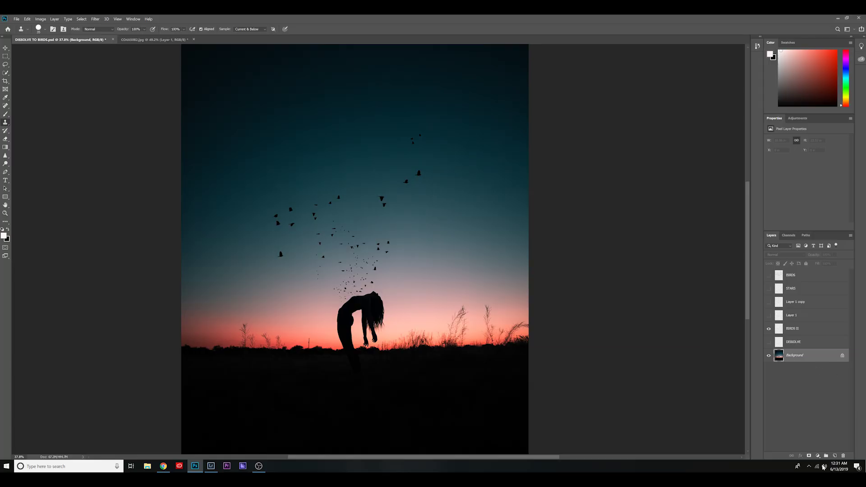
Create a layer above the background and set the Clone Stamp to 100% opacity, 100% hardness and Current & Below sampling
left_click(834, 456)
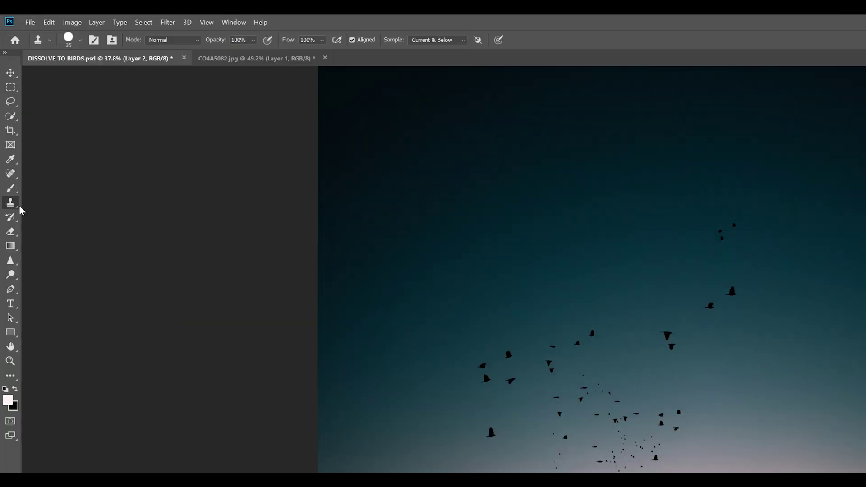
left_click(253, 41)
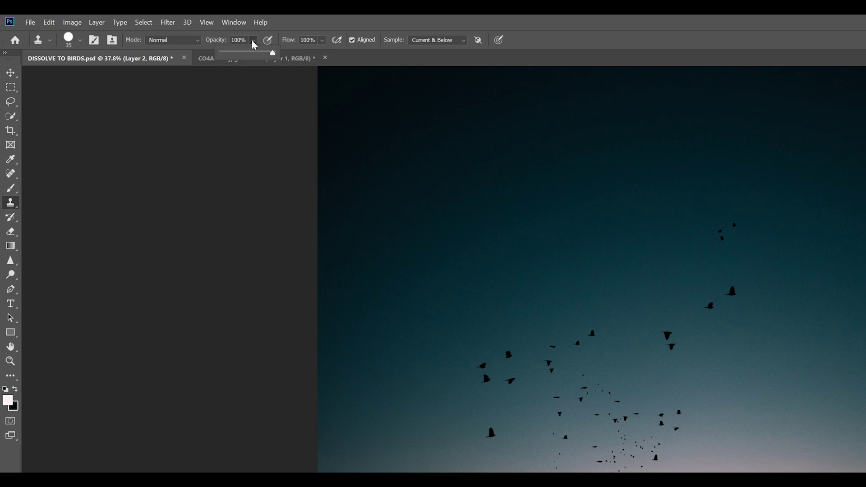
left_click(81, 41)
left_click(131, 102)
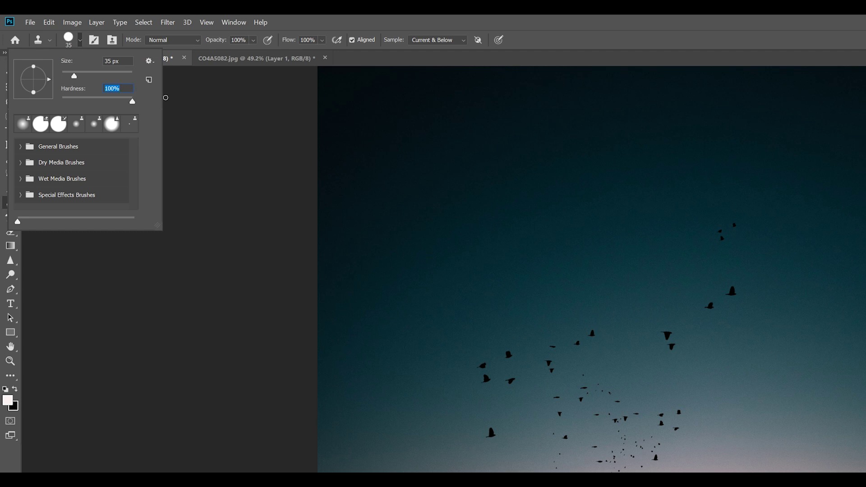
left_click(327, 28)
left_click(435, 41)
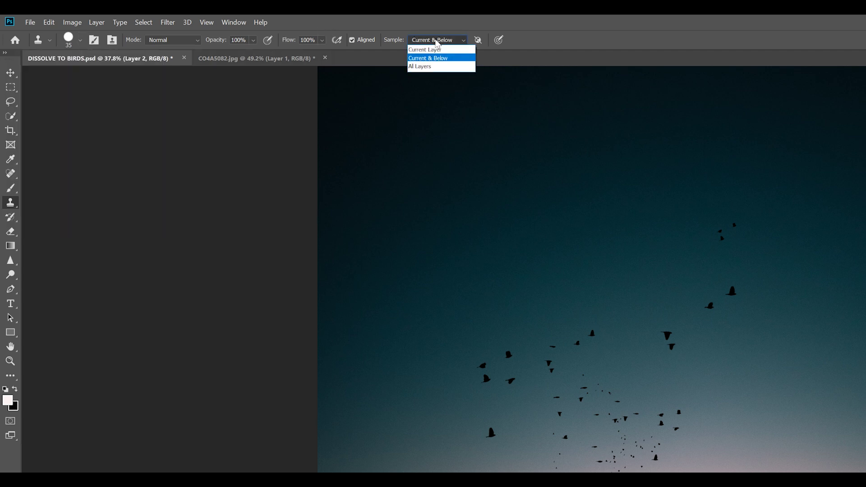
left_click(445, 61)
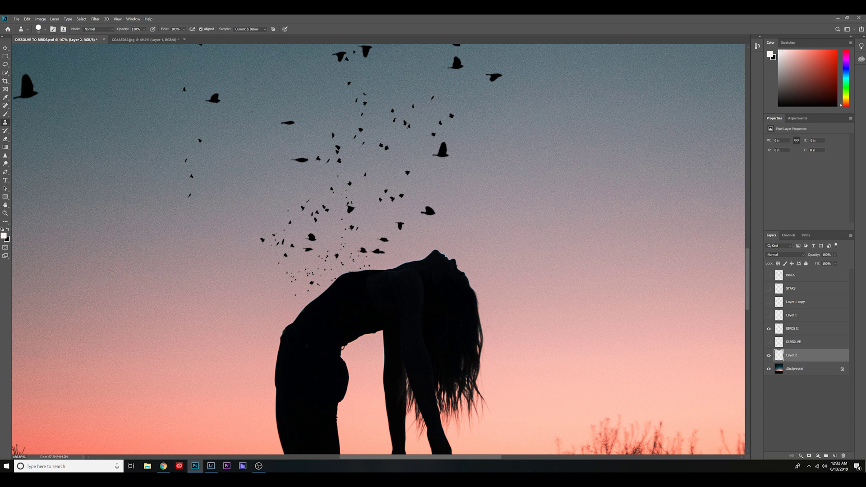
Clone small specks of sky over the upper edge of the figure's back on Layer 2 to break up the silhouette
left_click(310, 305, "alt")
scroll(374, 270, "down", 2)
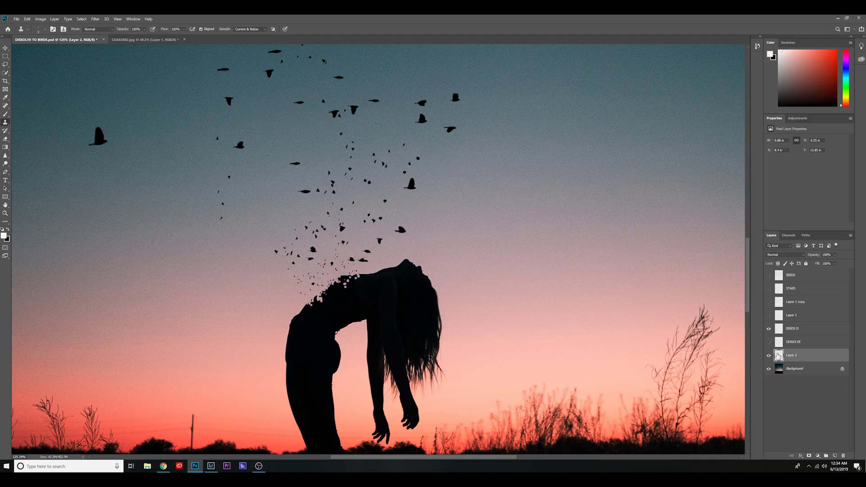
Hide Layer 2 and show the DISSOLVE layer for a closer look at the dissolving back
left_click(768, 356)
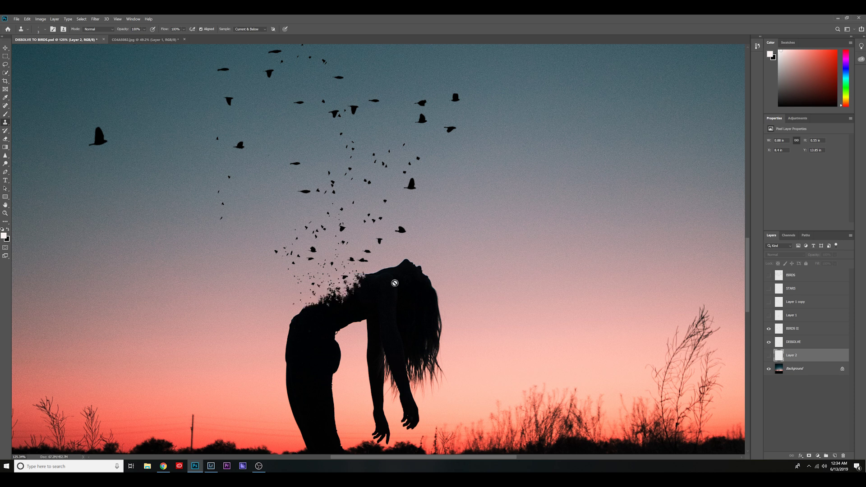
scroll(385, 282, "up", 4)
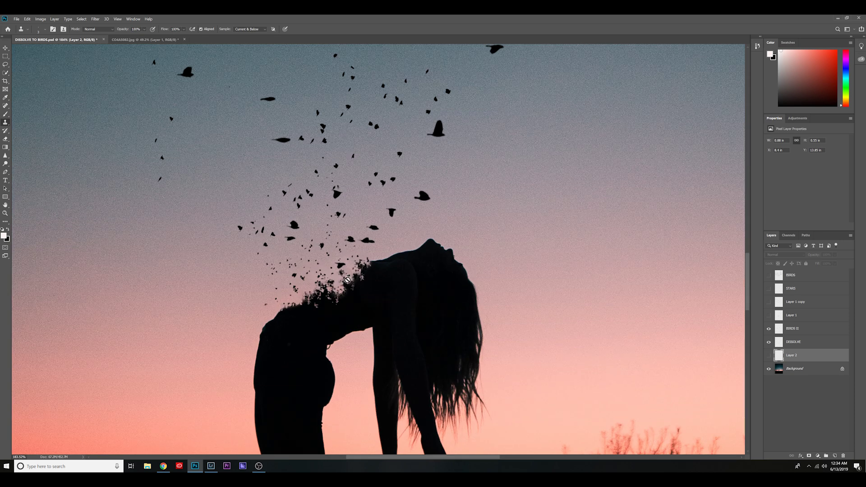